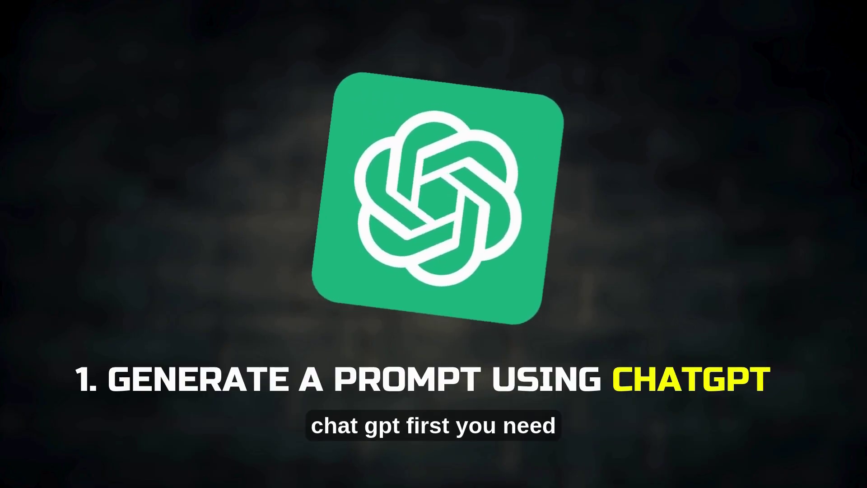
- Send ChatGPT the request "Write a promt that shows little wooden boys and girls building a wooden house."
type("Wr")
type("ite ")
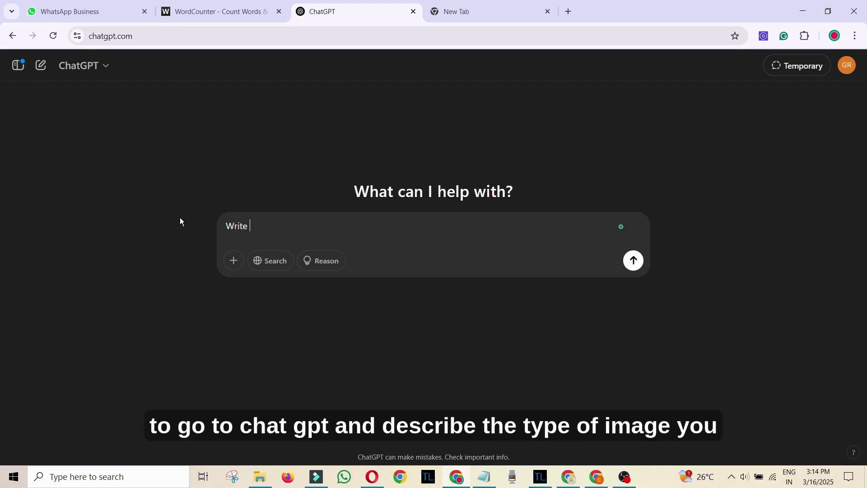
type("a promt that shows little wooden boys and girls building a wooden house.")
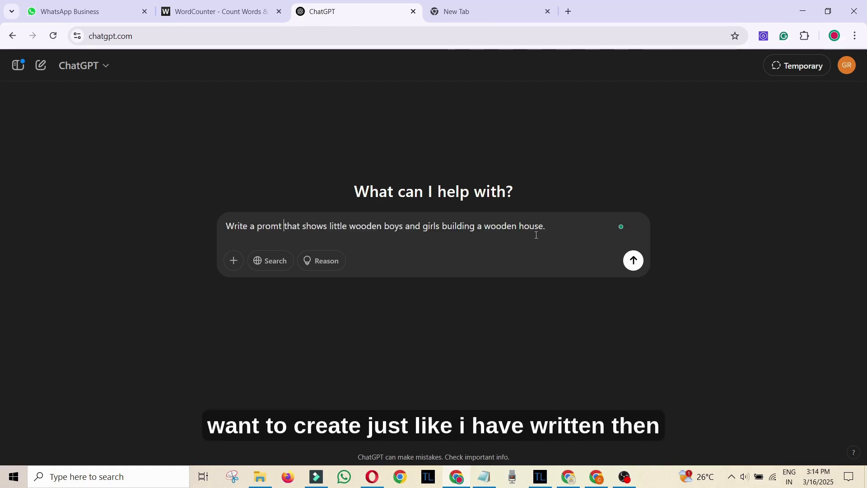
left_click(633, 261)
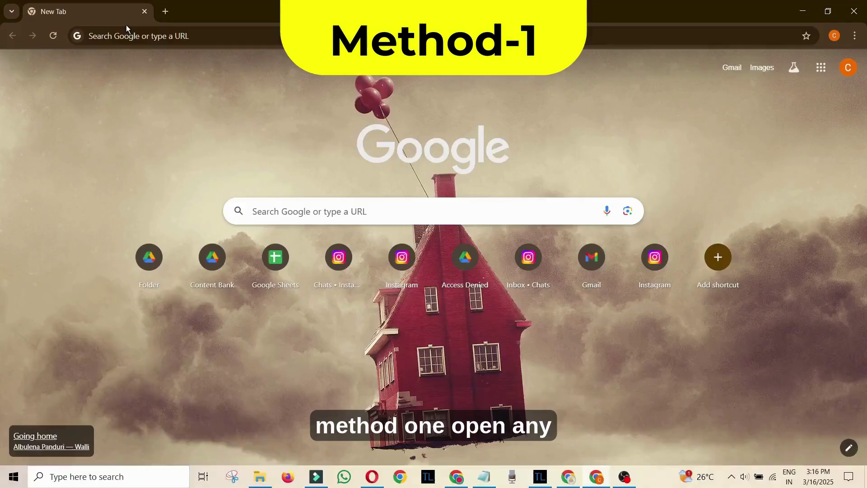
- Search the web for "leonardo ai", open the Leonardo.Ai website and go to its sign-up page
left_click(149, 34)
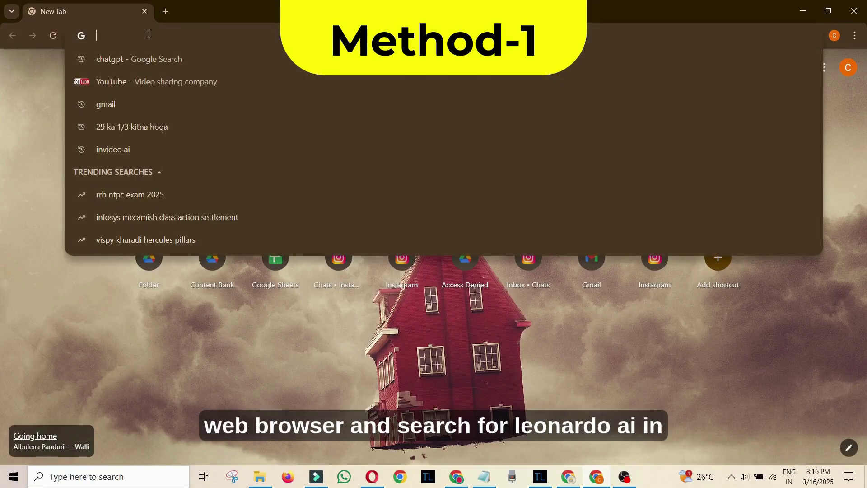
type("leonardo ai")
key("Return")
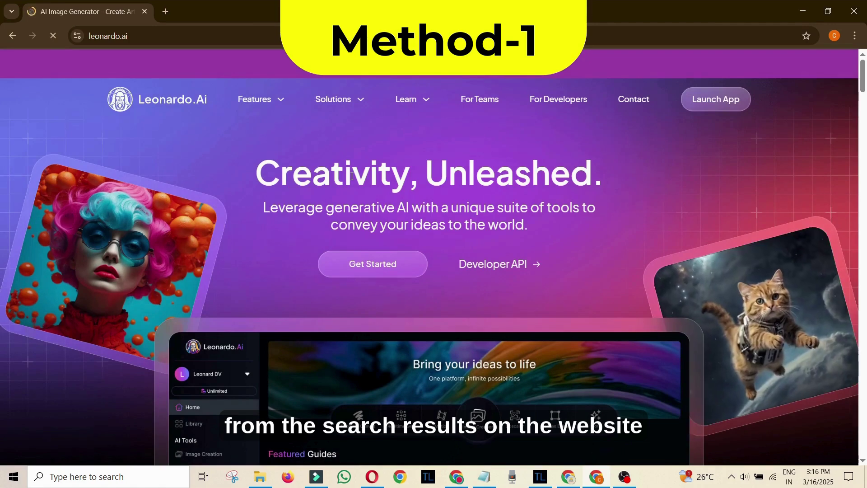
left_click(386, 269)
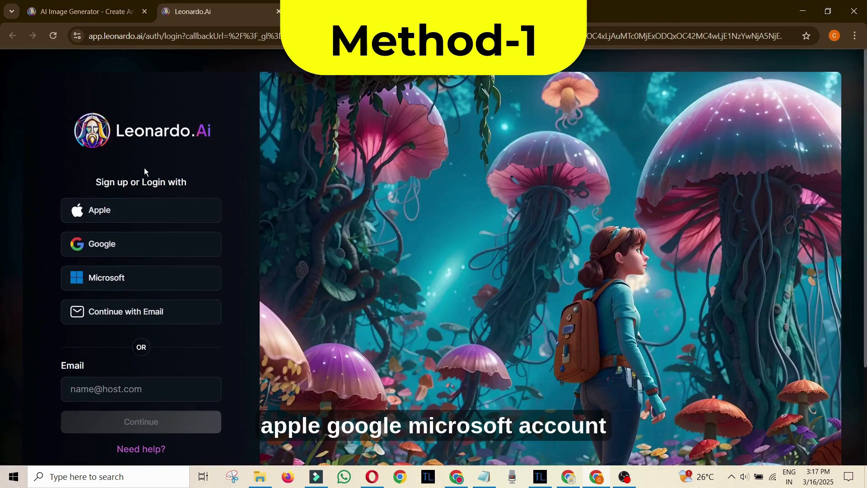
- Sign in to Leonardo.Ai with Google and agree to the Terms of Service only
left_click(150, 246)
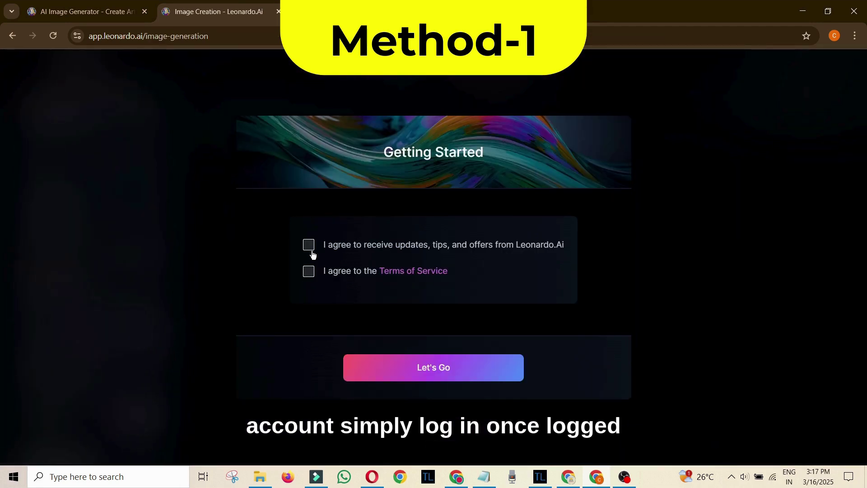
left_click(311, 272)
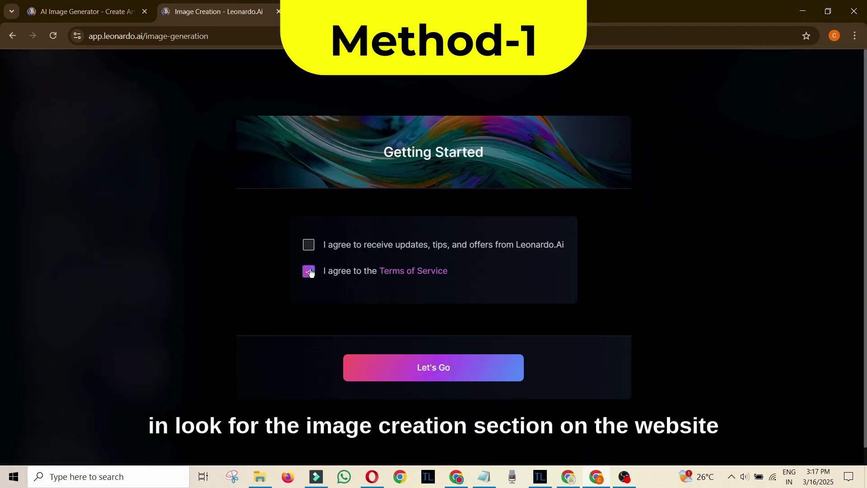
left_click(407, 381)
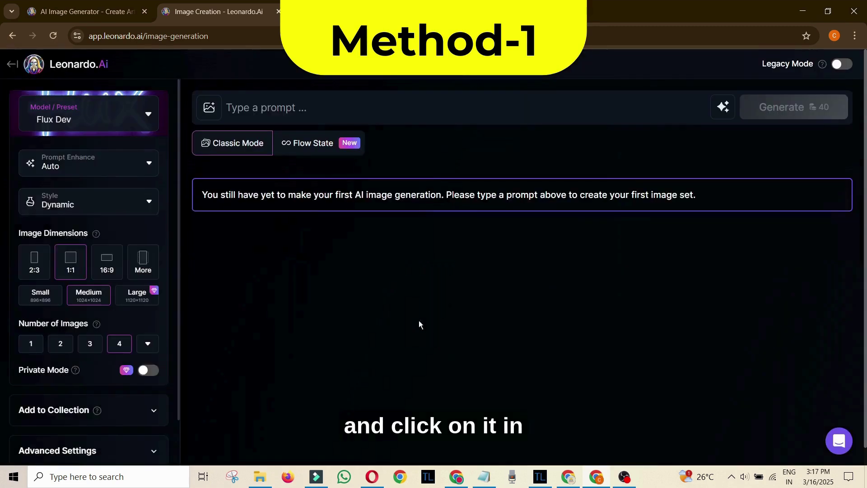
- Keep the Flux Dev model, set the style to 3D Render and choose a 9:16 aspect ratio for the images
left_click(83, 118)
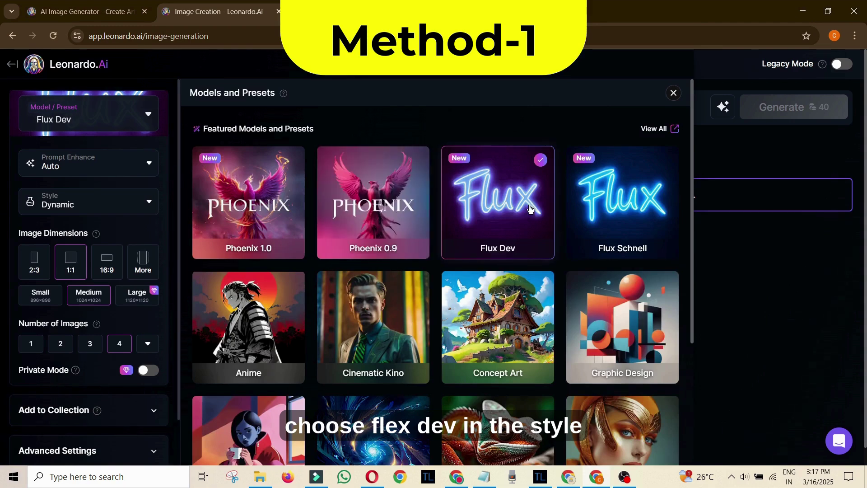
left_click(674, 93)
left_click(96, 206)
left_click(53, 228)
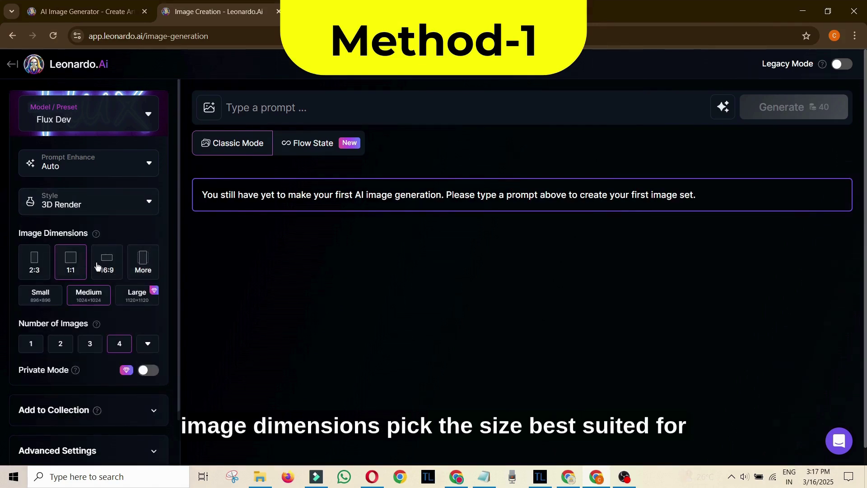
left_click(139, 265)
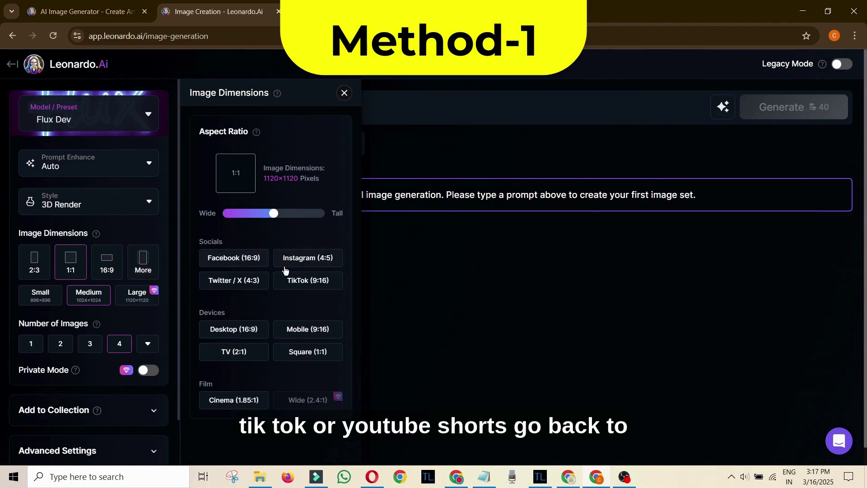
- Copy the first image prompt from the ChatGPT conversation into Leonardo.Ai and generate the images
left_click(456, 476)
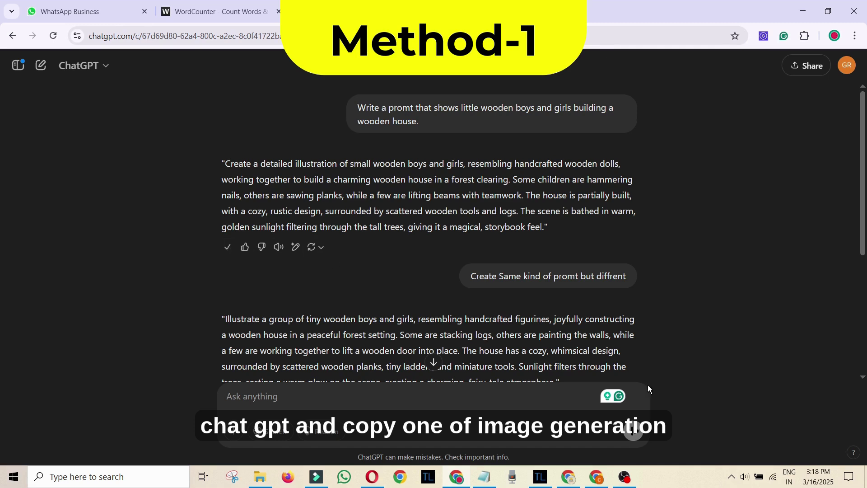
left_click(595, 480)
left_click(296, 102)
key("ctrl+v")
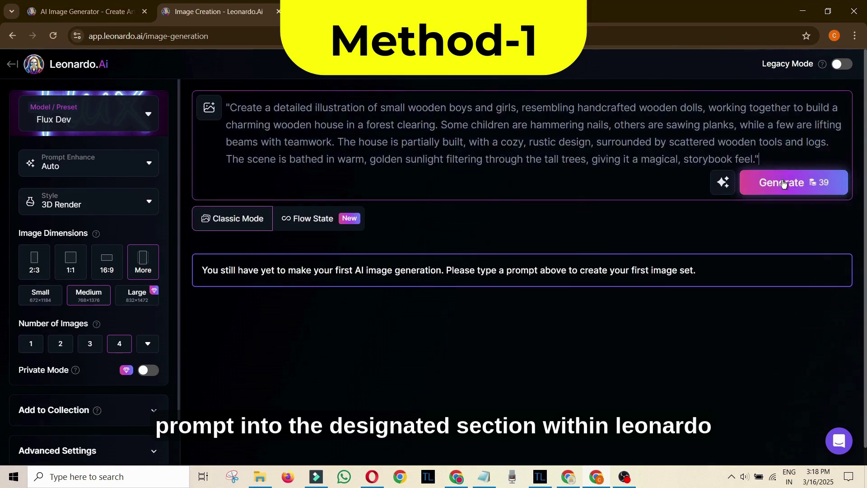
left_click(784, 183)
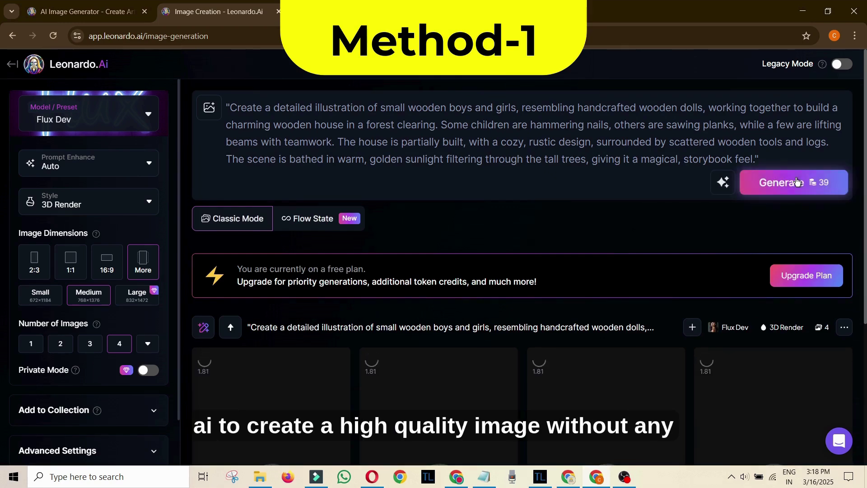
- Open the second generated wooden house image, download it and close the preview
scroll(818, 282, "down", 5)
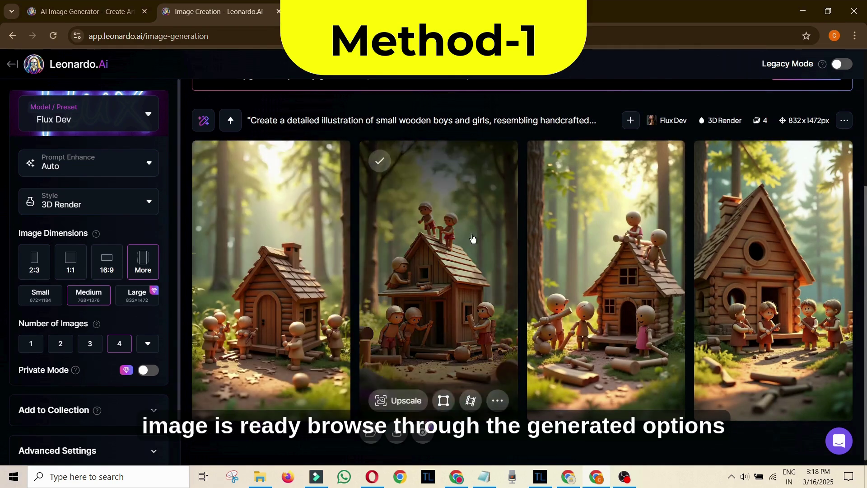
left_click(451, 262)
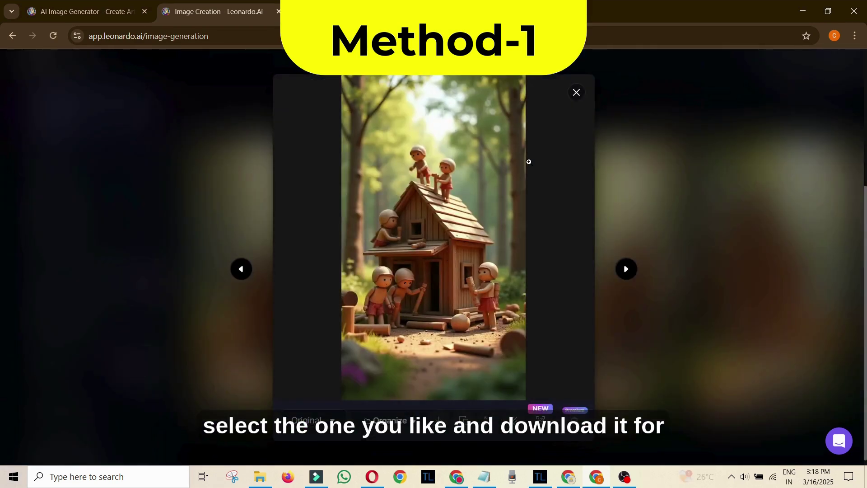
left_click(437, 422)
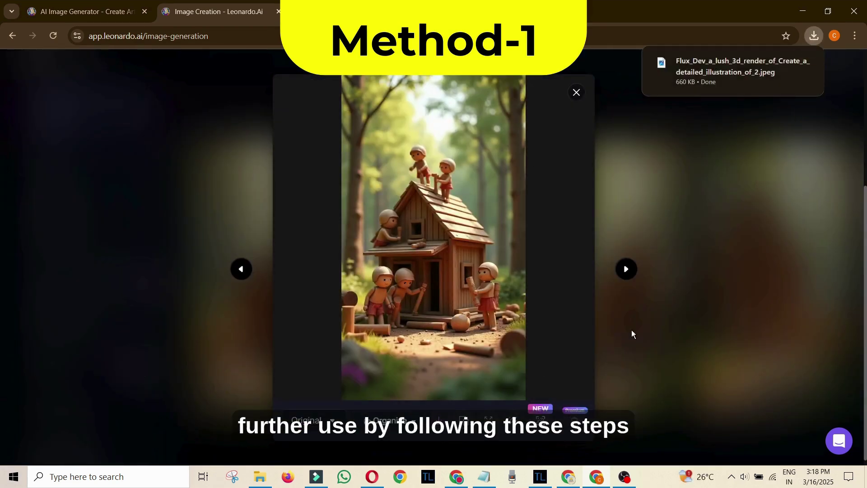
left_click(708, 310)
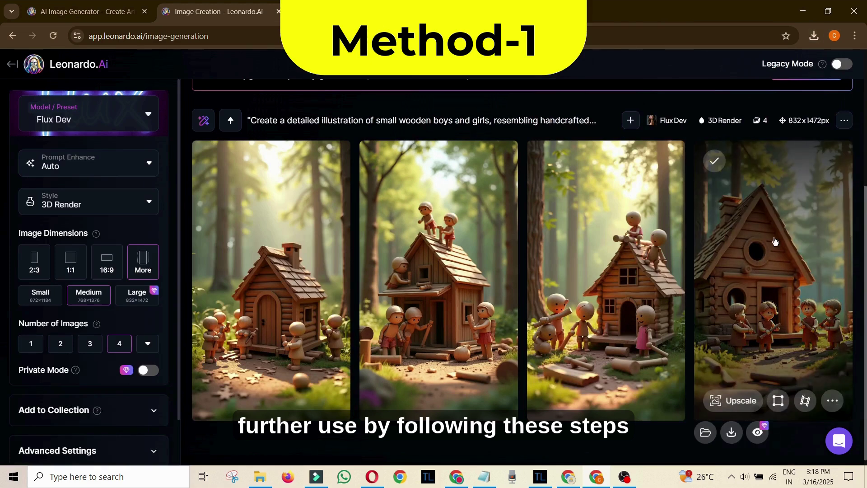
- Open the fourth generated wooden house image, download it and close the preview
left_click(811, 207)
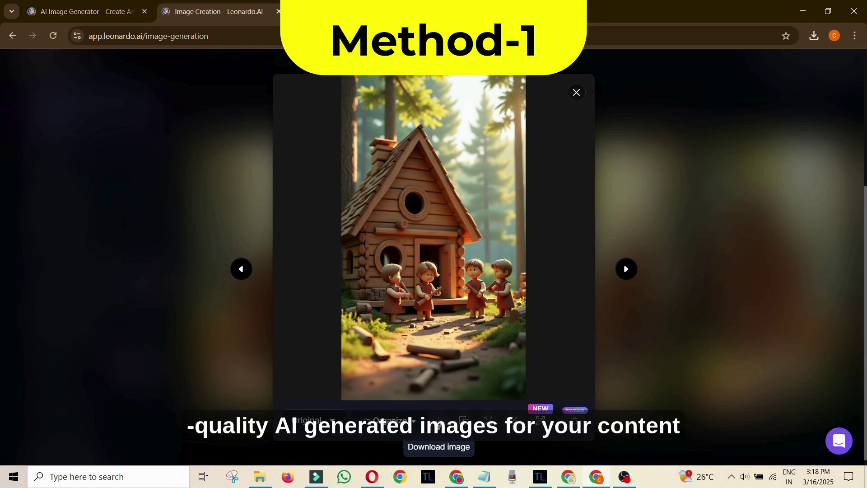
left_click(439, 421)
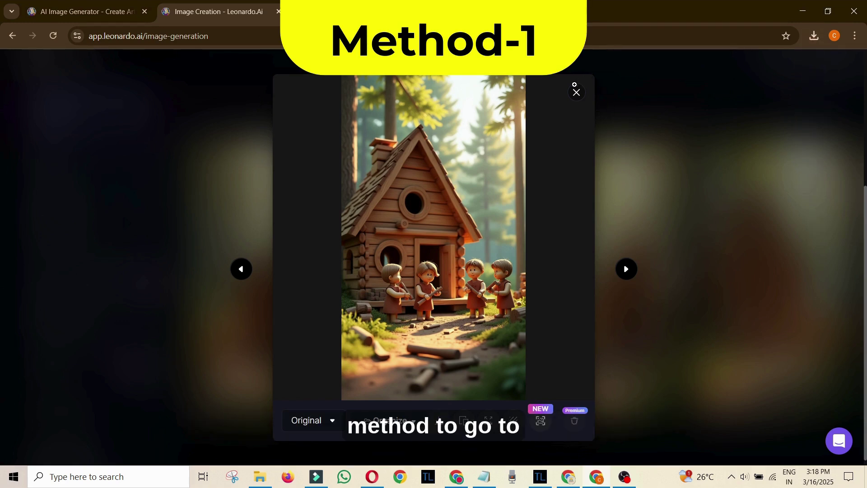
left_click(576, 93)
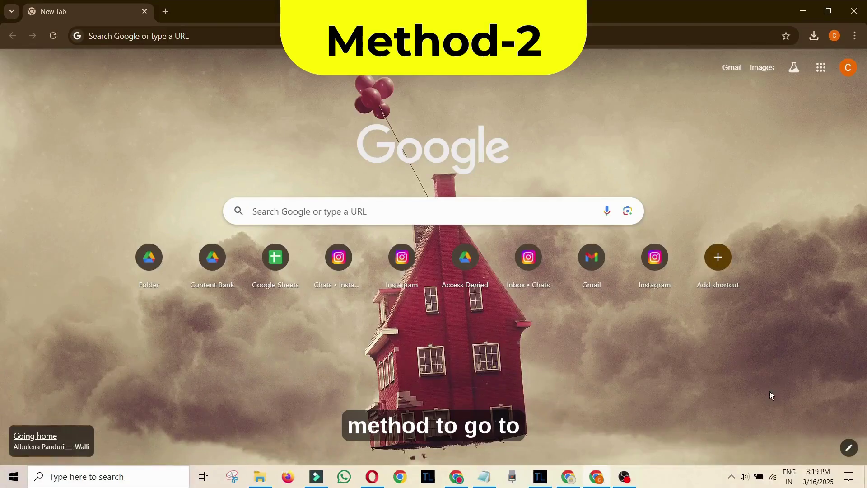
- Open the ideogram.ai website in the browser
left_click(255, 36)
type("ideogram.ai")
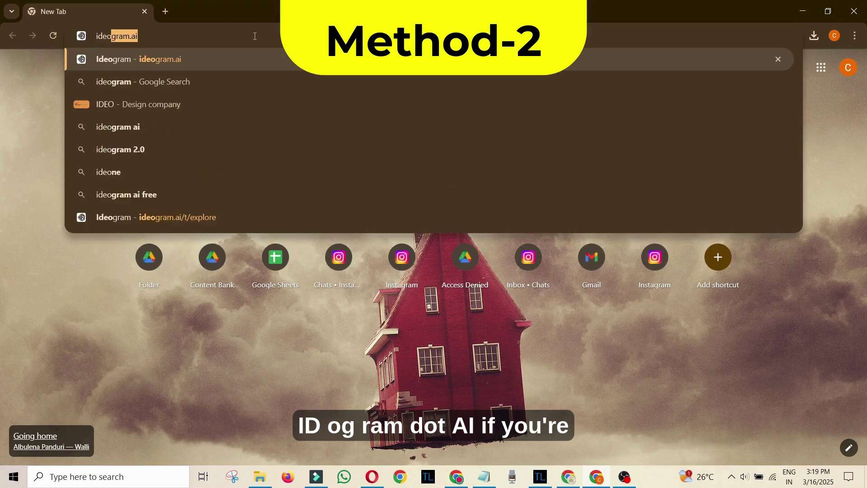
key("Return")
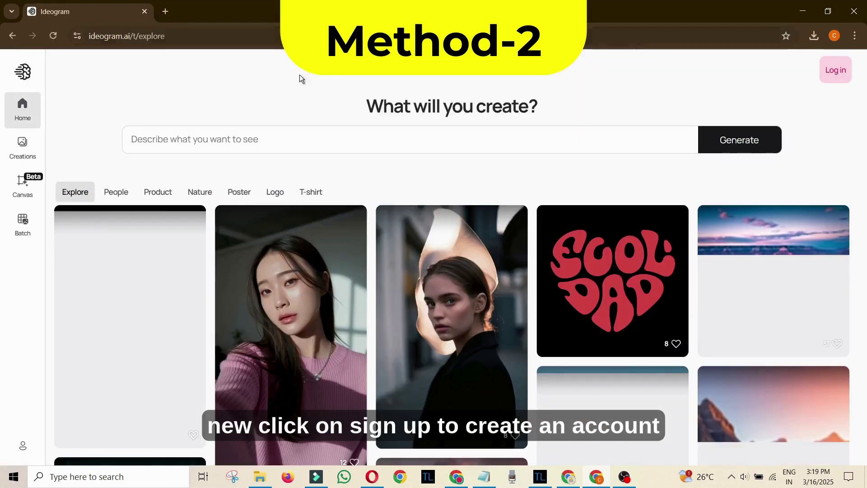
- Log in to Ideogram and accept the use of analytics tools
left_click(303, 141)
left_click(437, 284)
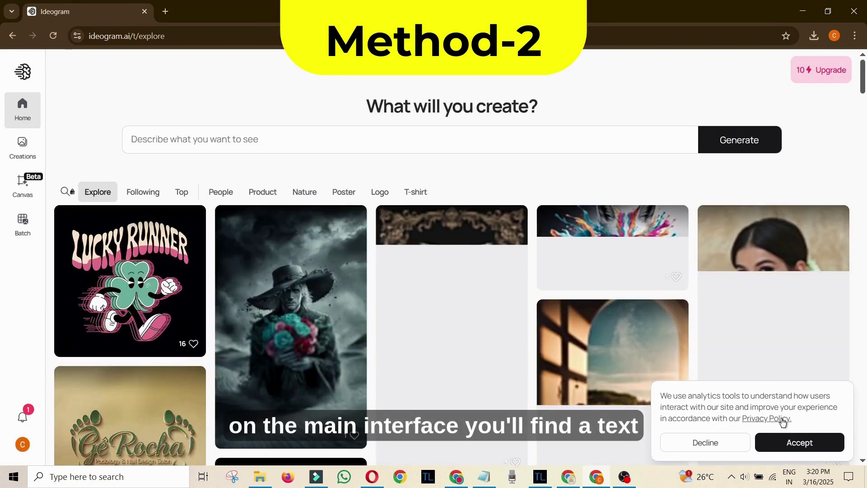
left_click(800, 442)
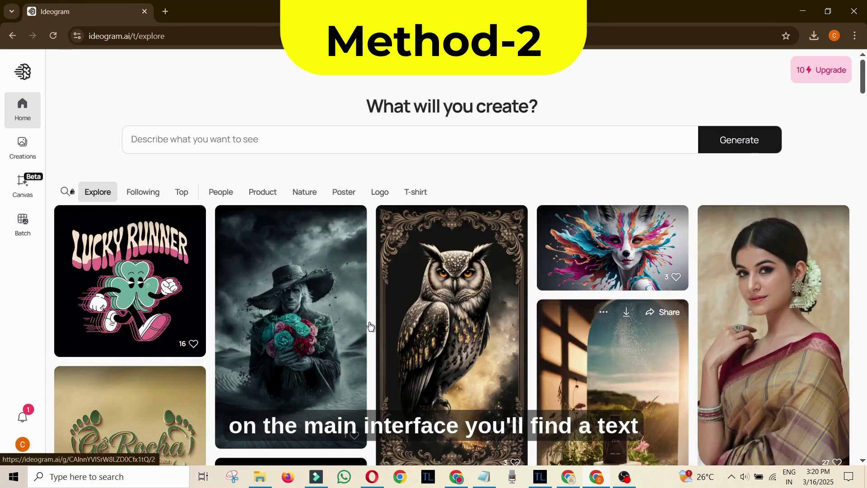
- Paste the copied wooden house prompt as the image description and set the aspect ratio to 9:16
left_click(302, 154)
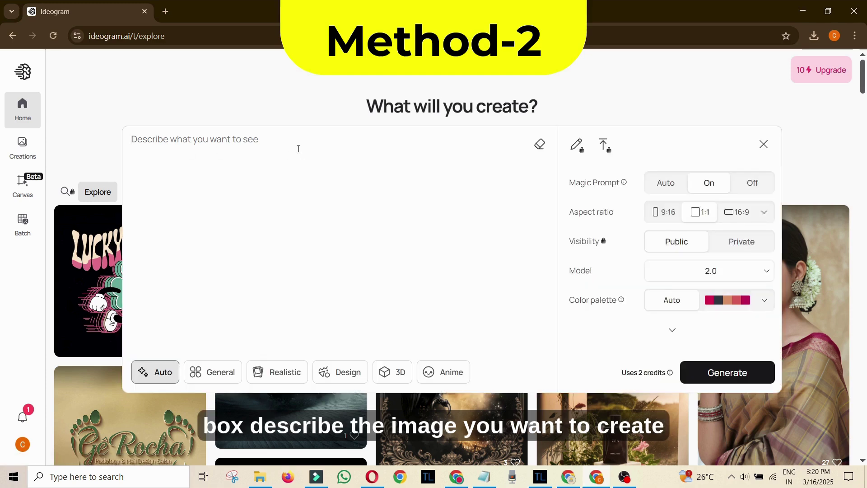
key("ctrl+v")
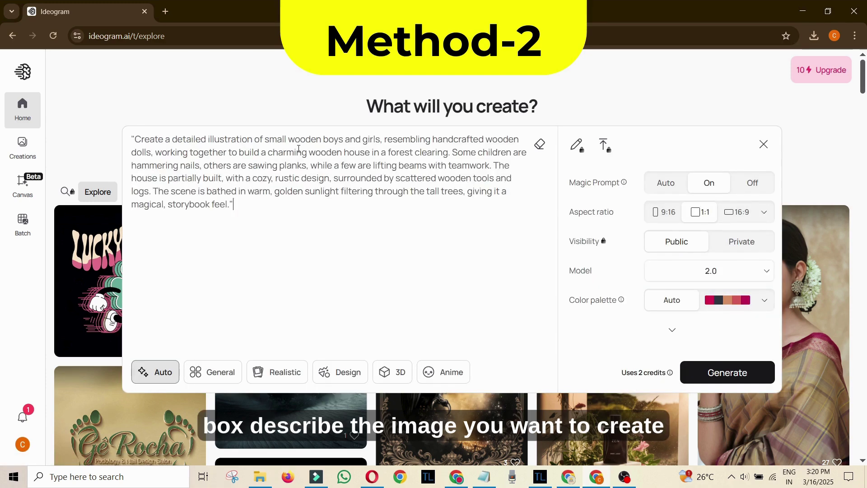
left_click(659, 216)
- Keep model 2.0 and the Auto color palette, and generate the images
left_click(729, 278)
left_click(721, 270)
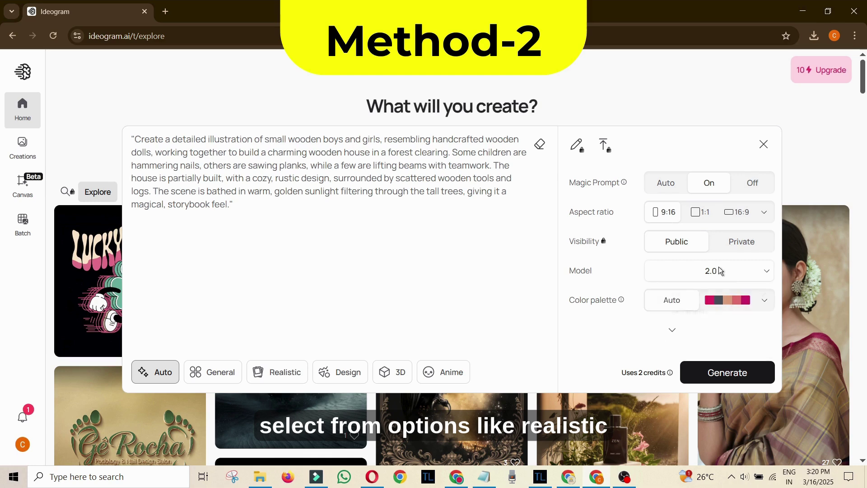
left_click(750, 306)
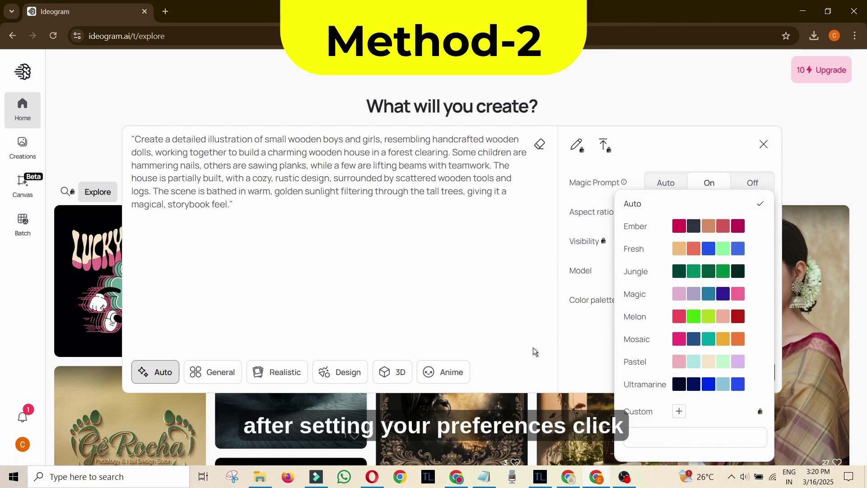
left_click(761, 207)
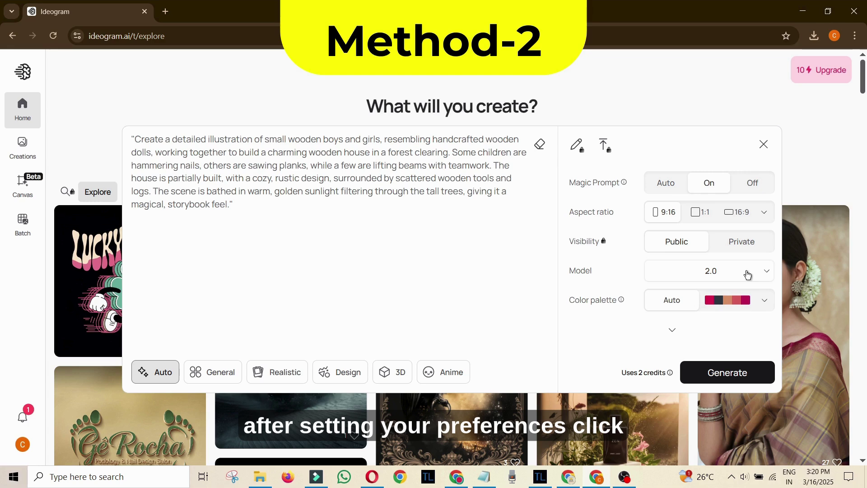
left_click(734, 378)
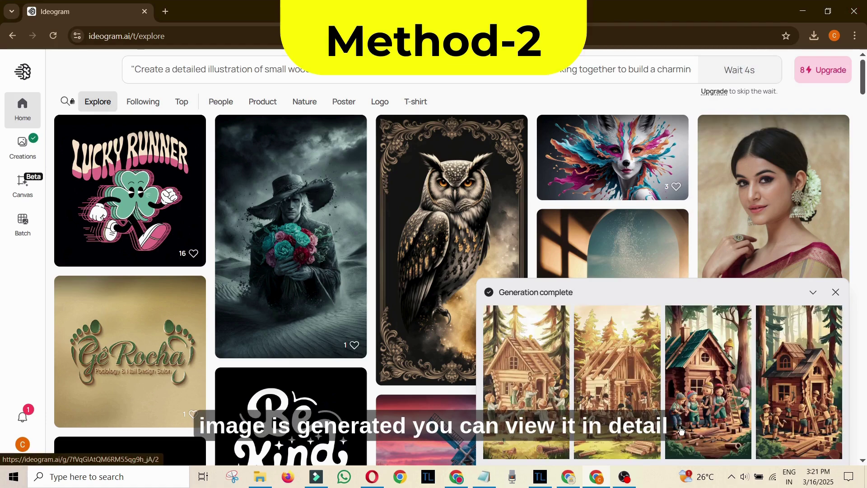
- Download the third generated image, the house with the green roof, and display the fourth image of the set
left_click(683, 427)
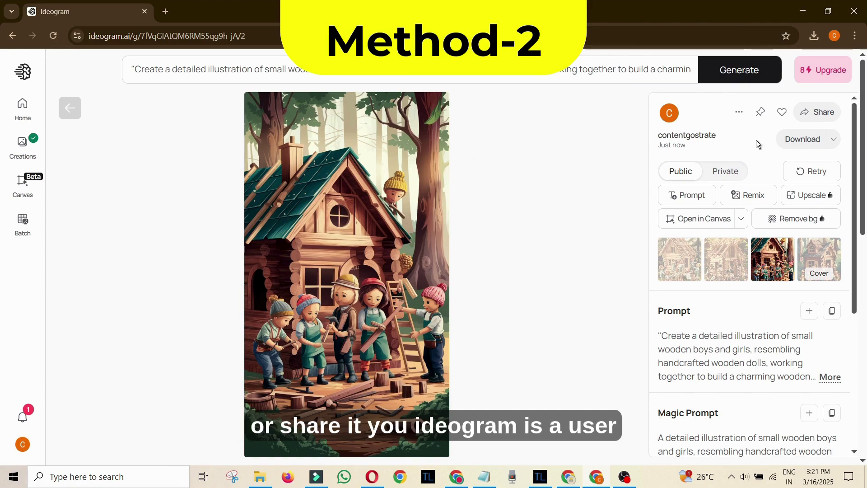
left_click(813, 141)
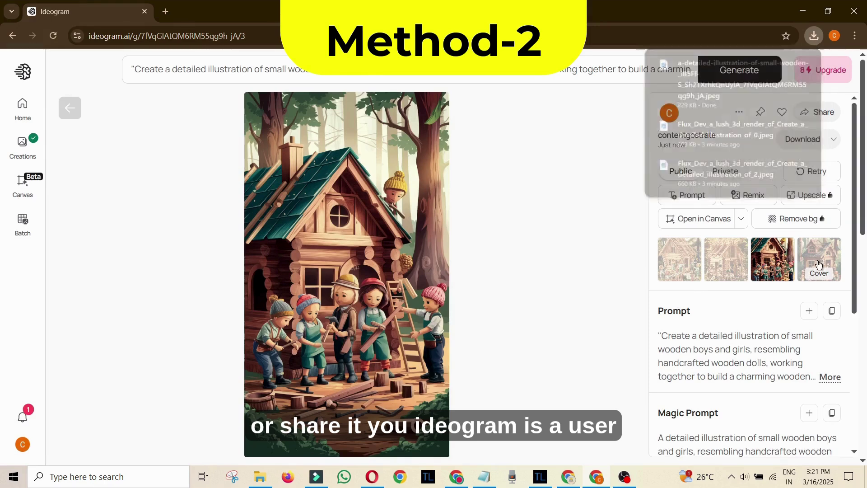
left_click(818, 262)
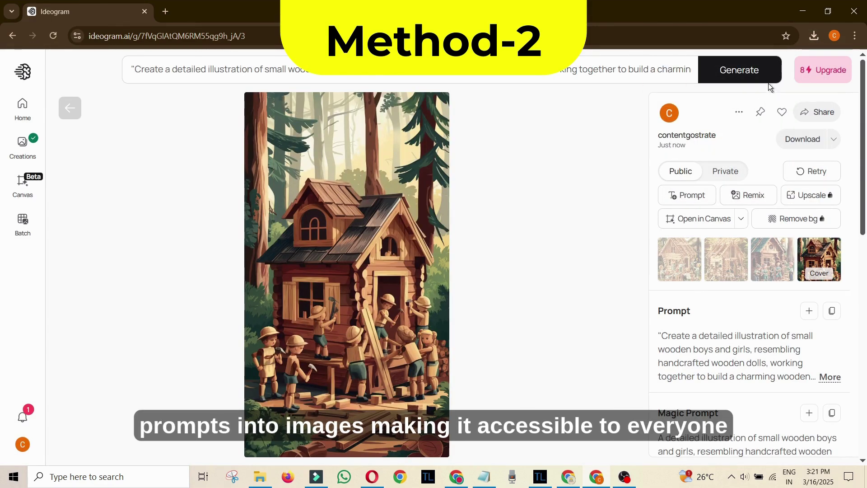
- Download the fourth generated image, the wooden house with the dark roof
left_click(800, 138)
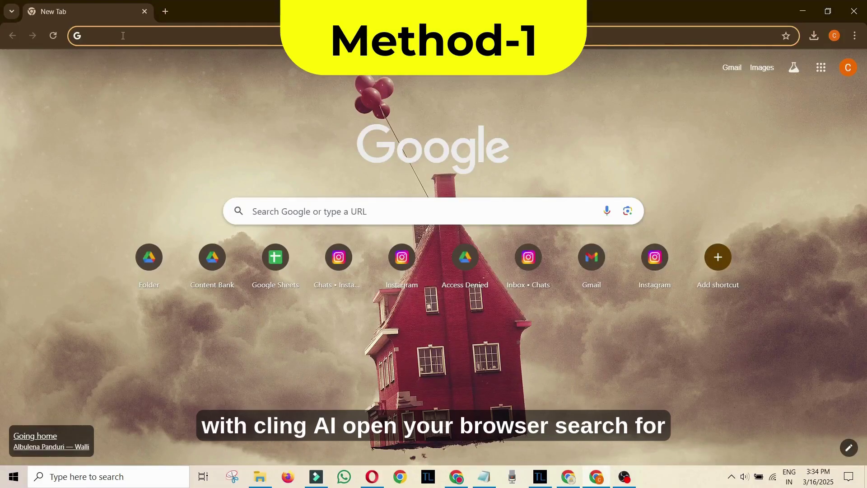
- Search the web for kling ai and open the KLING AI website
type("kling ai")
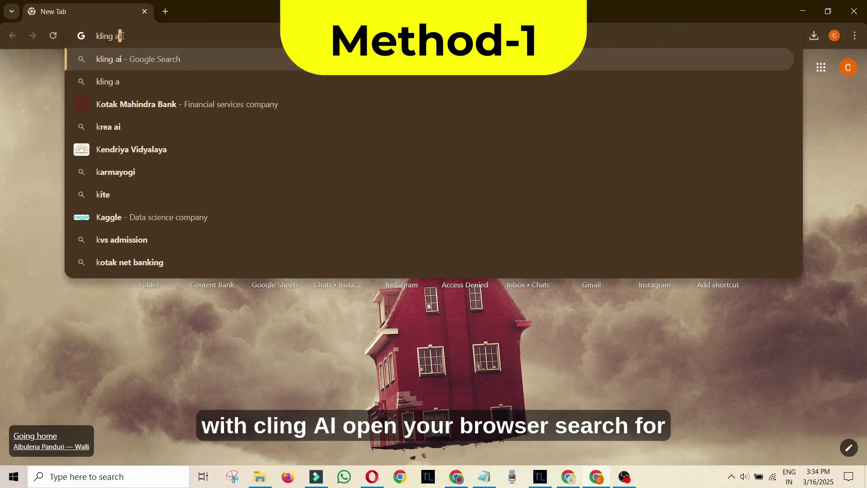
key("Return")
left_click(202, 176)
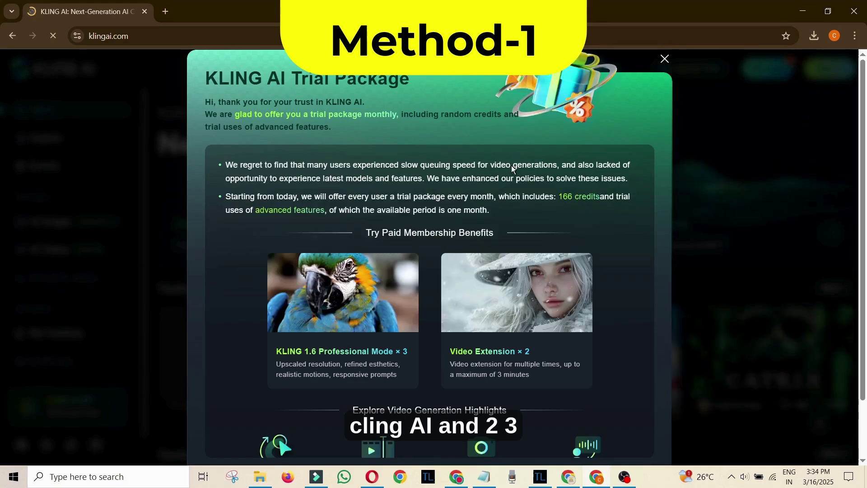
- Dismiss the trial package offer and sign in to KLING AI with Google
left_click(665, 59)
left_click(823, 64)
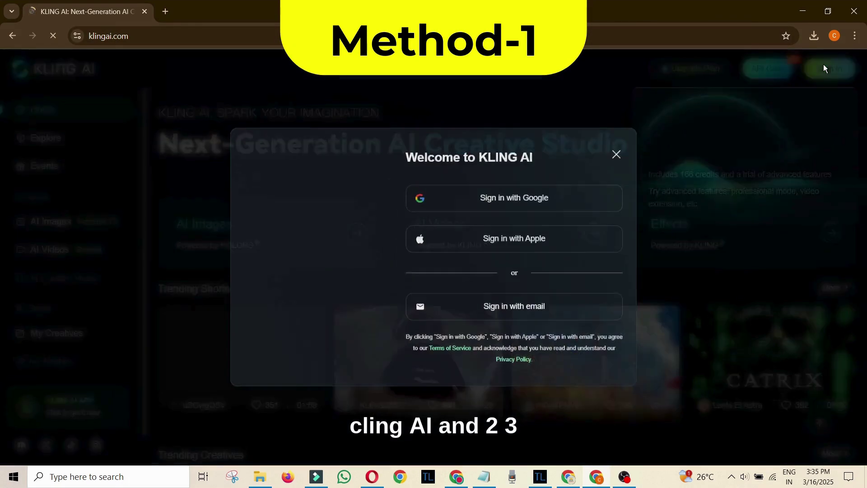
left_click(536, 210)
- Open AI Videos, dismiss the DeepSeek notice, and upload the whimsical coffee cup image from Downloads as the start frame
left_click(43, 248)
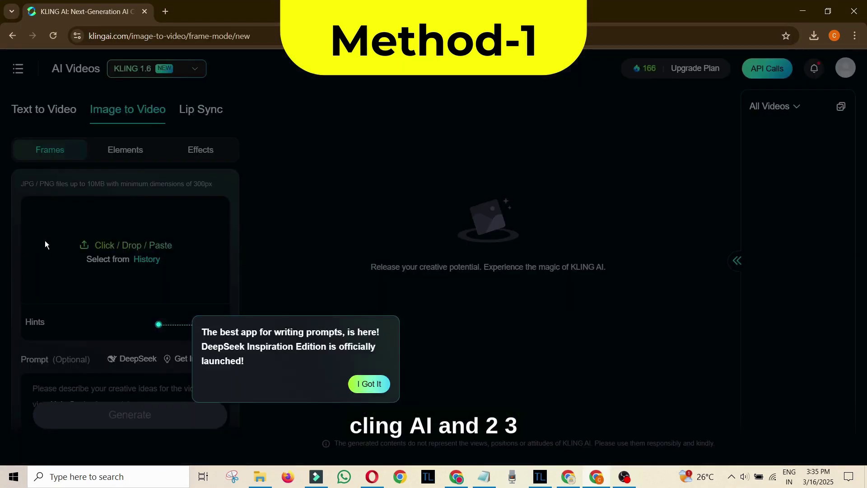
left_click(374, 384)
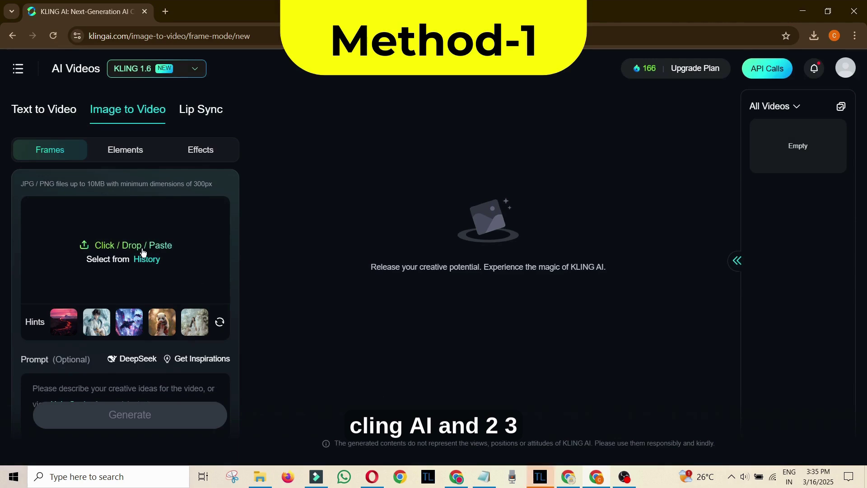
left_click(118, 246)
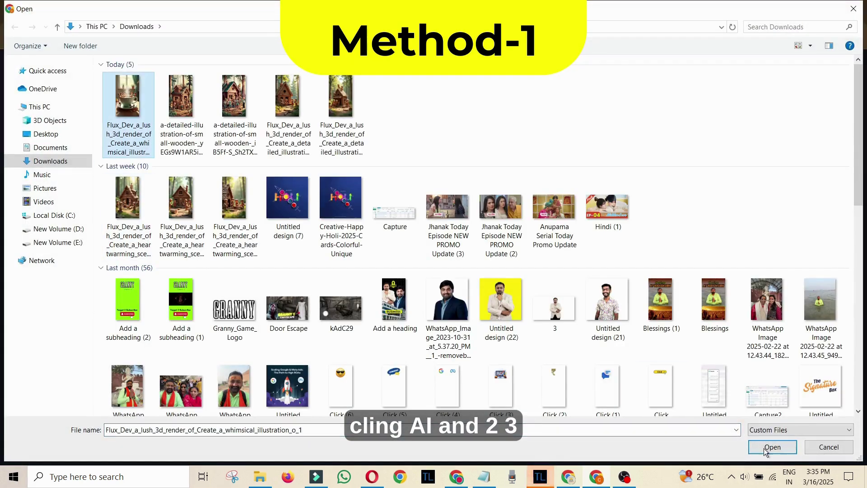
left_click(763, 447)
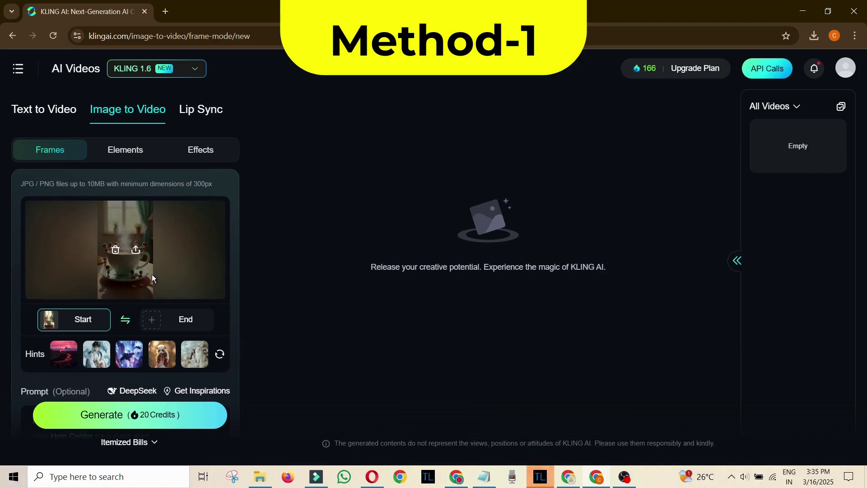
- Copy the coffee cup prompt from ChatGPT and paste it as the image-to-video prompt in KLING AI
scroll(172, 270, "down", 5)
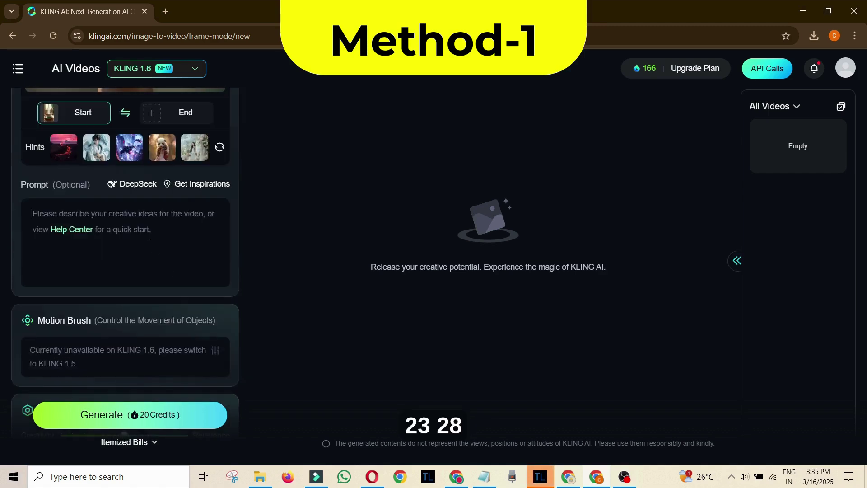
key("alt+Tab")
left_click(227, 207)
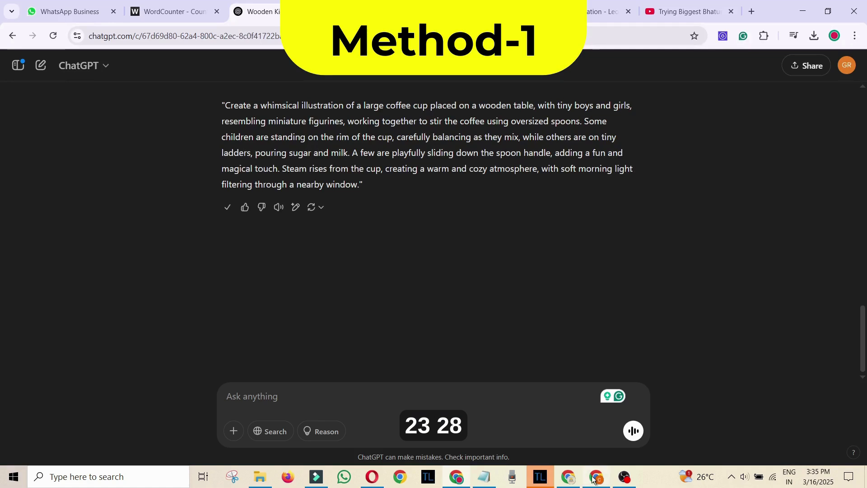
key("alt+Tab")
key("ctrl+v")
- Generate the video in Standard Mode with a 5s duration and a generating count of 1
scroll(141, 359, "down", 5)
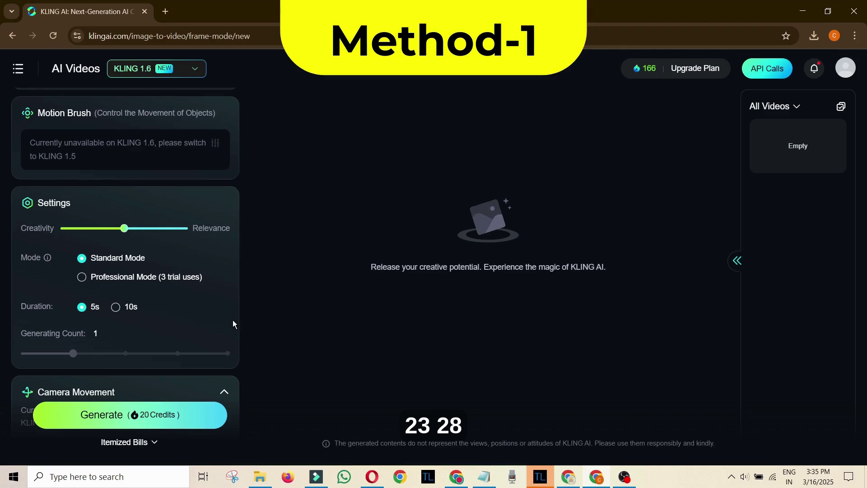
scroll(232, 320, "down", 8)
left_click(161, 415)
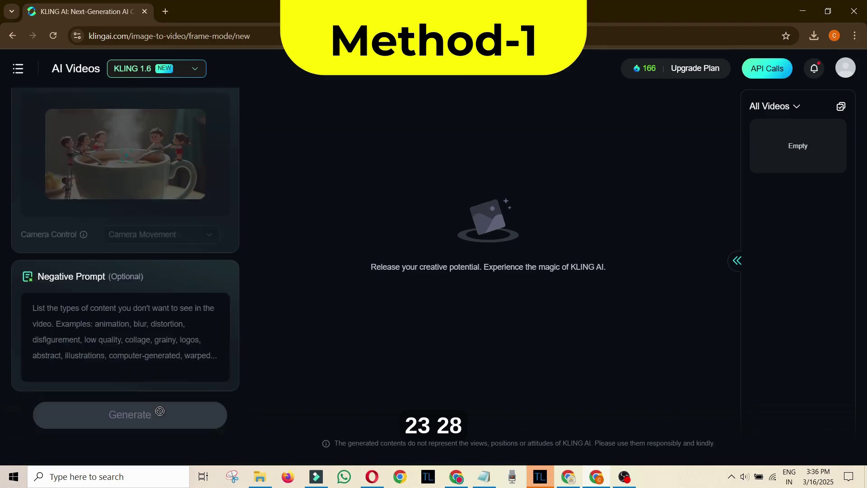
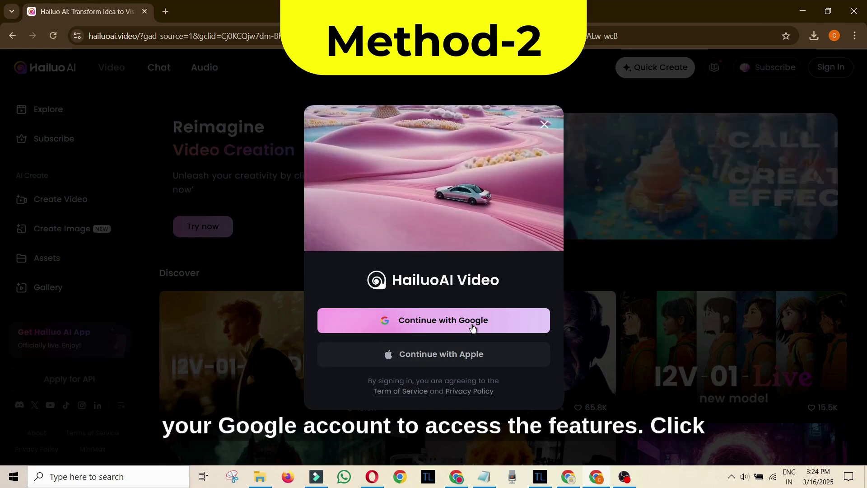
- Sign in to Hailuo AI with Google and open its video creation page
left_click(472, 326)
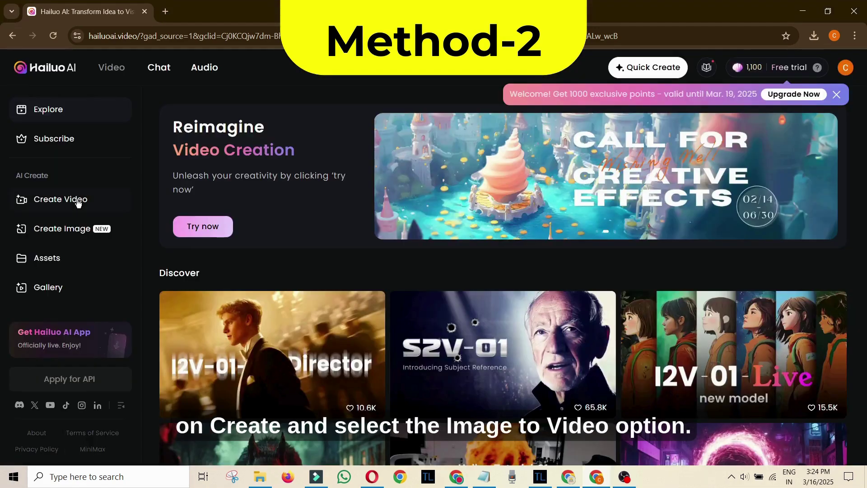
left_click(76, 201)
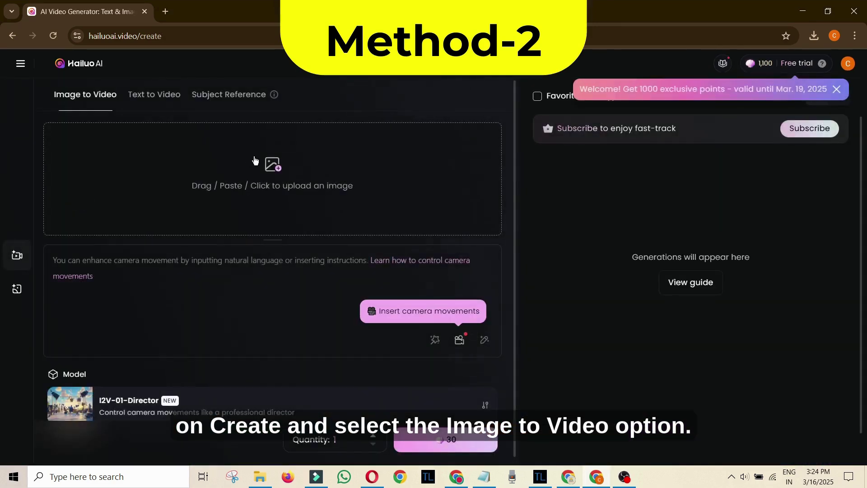
- Upload the Flux_Dev wooden house image from Downloads as the source for Image to Video
left_click(271, 161)
left_click(297, 99)
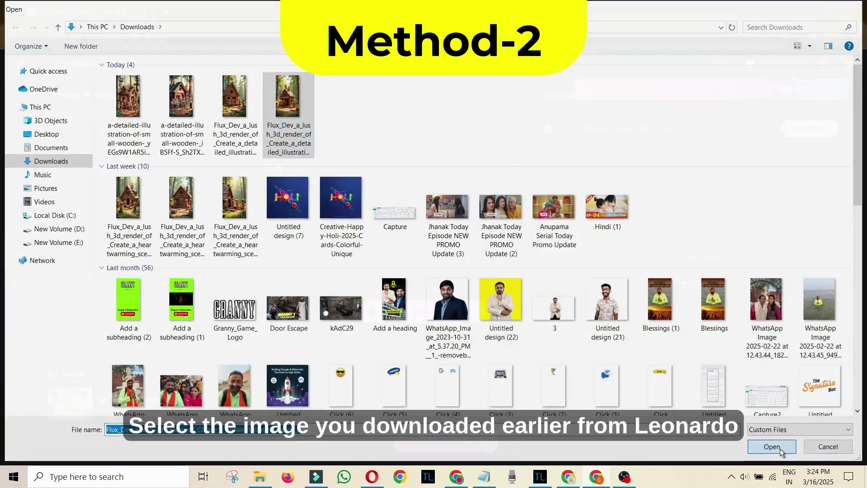
left_click(779, 448)
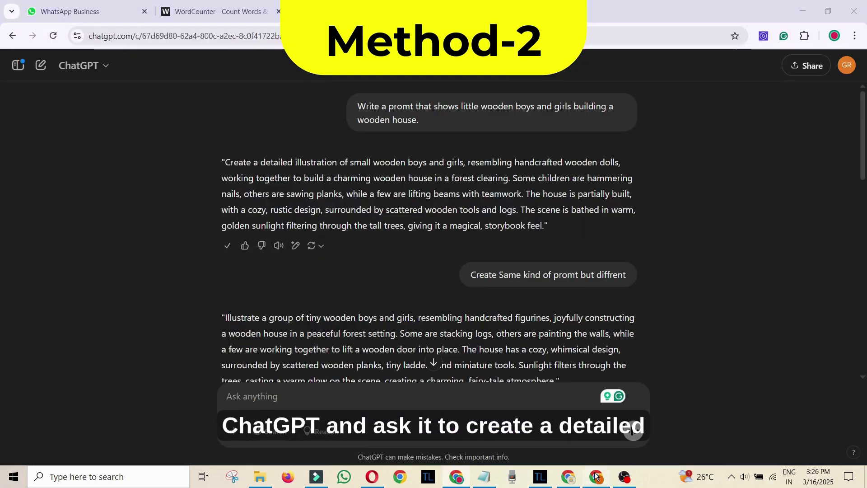
- Paste the wooden house prompt copied from ChatGPT as the video description in Hailuo AI and dismiss the points banner
left_click(595, 475)
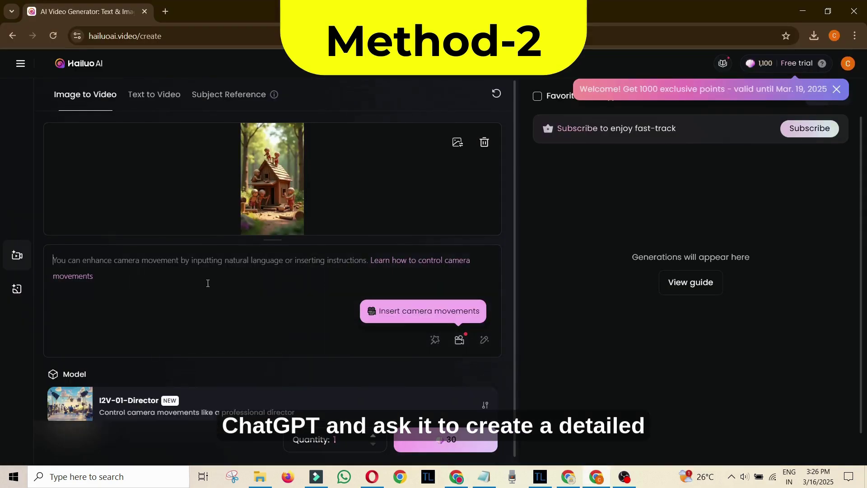
left_click(249, 294)
type("\"Create a detailed illustration of small wooden boys and girls, resembling handcrafted wooden dolls, working together to build a charming wooden house in a forest clearing. Some children are hammering nails, others are sawing planks, while a few are lifting beams with teamwork. The house is partially built, with a cozy, rustic design, surrounded by scattered wooden tools and logs. The scene is bathed in warm, golden sunlight filtering through the tall trees, giving it a magical, storybook feel.\"")
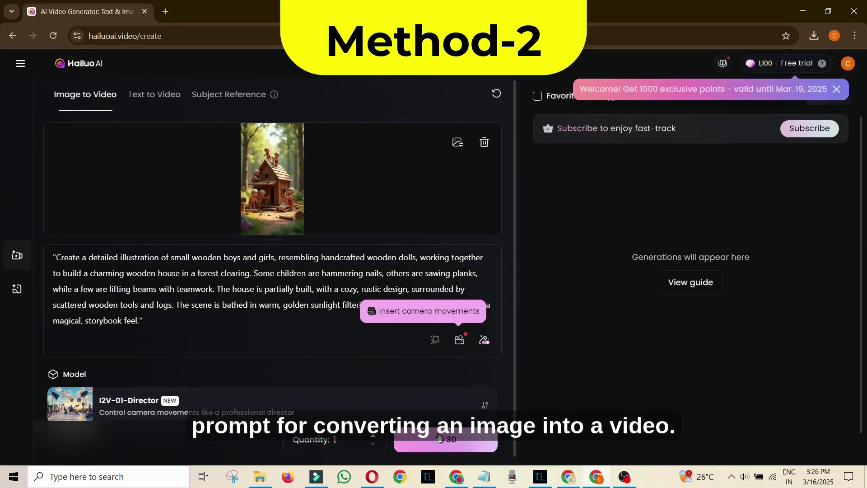
left_click(838, 88)
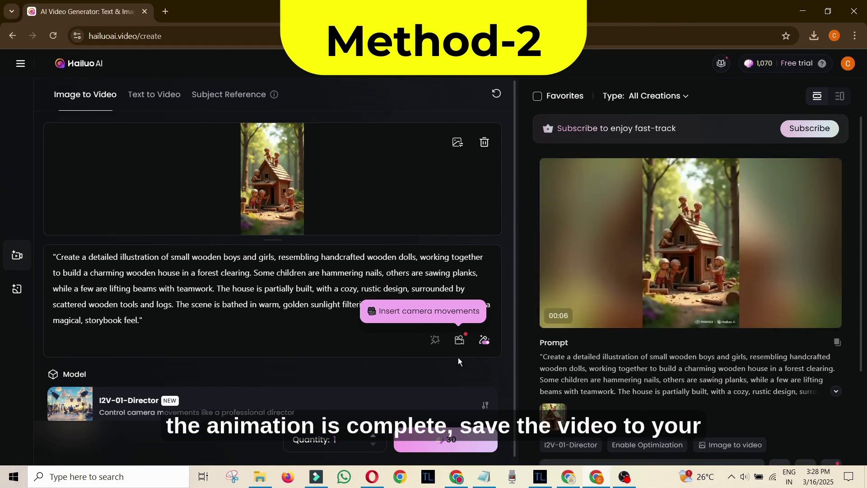
- Open the generated wooden house video and show its additional options
left_click(678, 261)
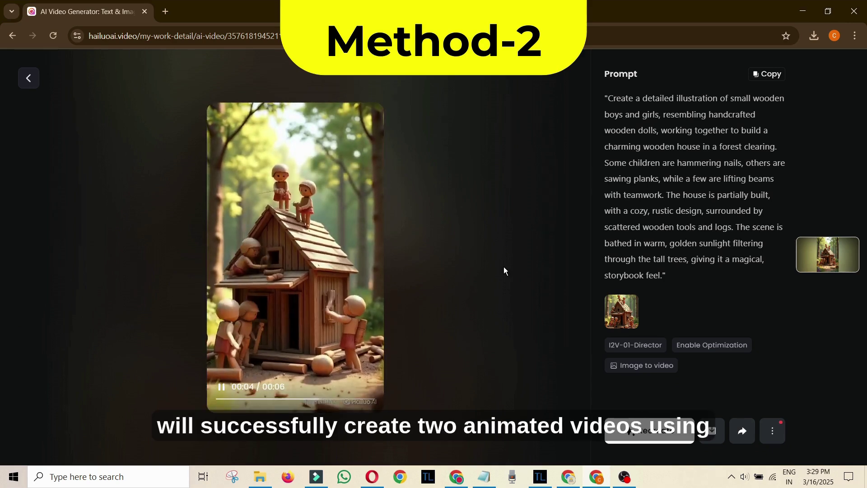
left_click(773, 429)
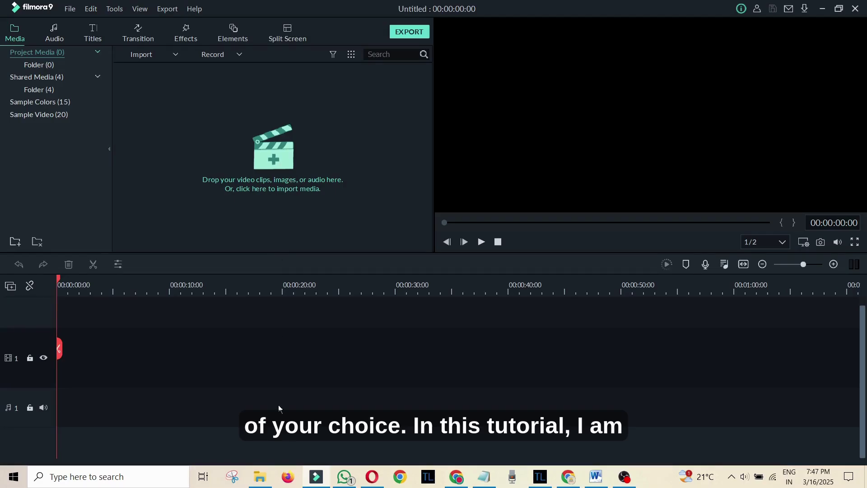
- Import the two generated videos, 1 and 2, into the Filmora project media from the file explorer
left_click(255, 478)
left_click_drag(158, 328, 322, 153)
left_click_drag(186, 186, 237, 142)
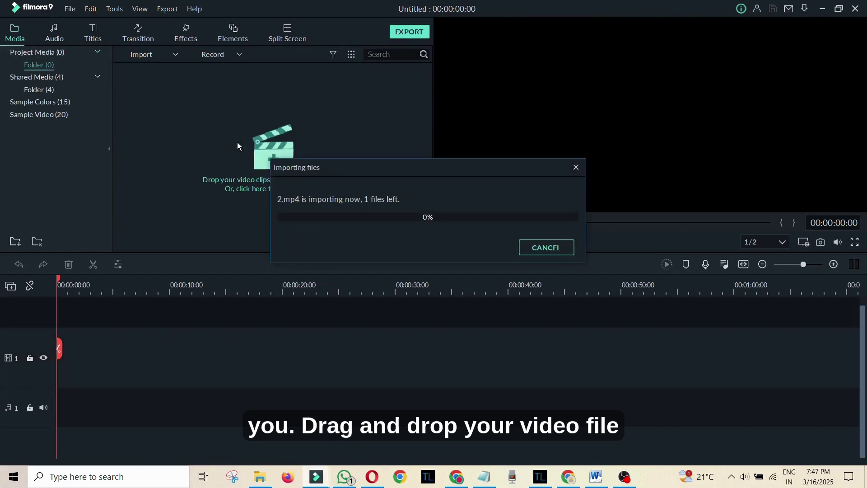
- Place clip 1 at the start of the video track and dismiss the project setting prompt
mouse_move(132, 107)
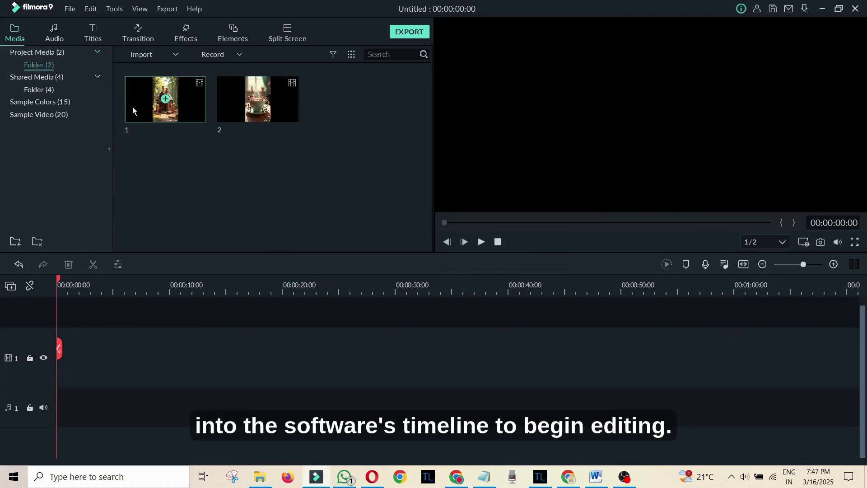
left_click_drag(130, 110, 67, 349)
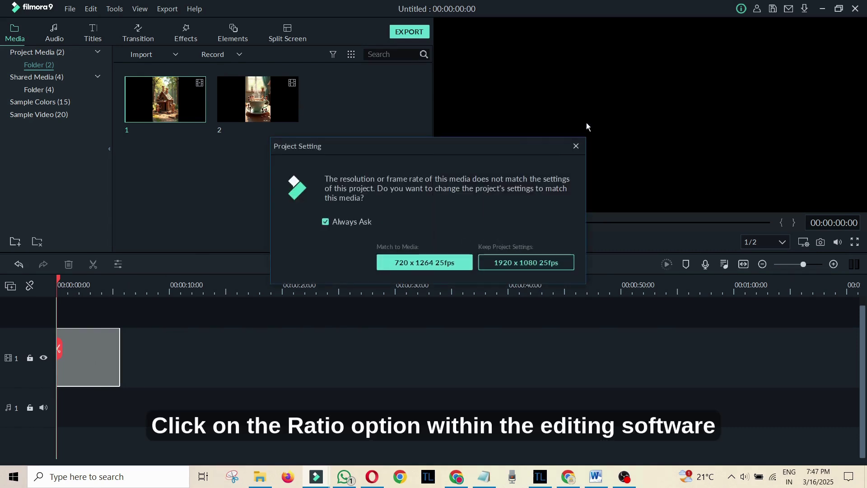
left_click(576, 147)
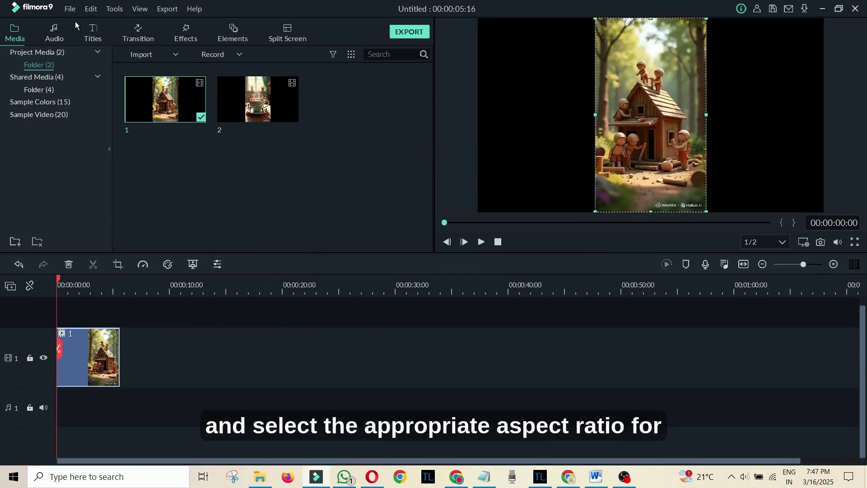
- Set the project's aspect ratio to 9:16 (Portrait) at 1080 x 1920, keeping the frame rate at 25 fps
left_click(66, 11)
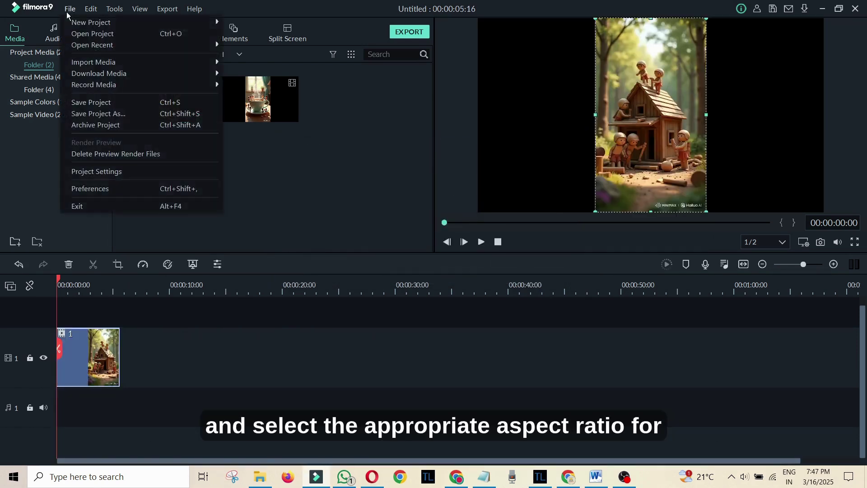
left_click(134, 171)
left_click(451, 172)
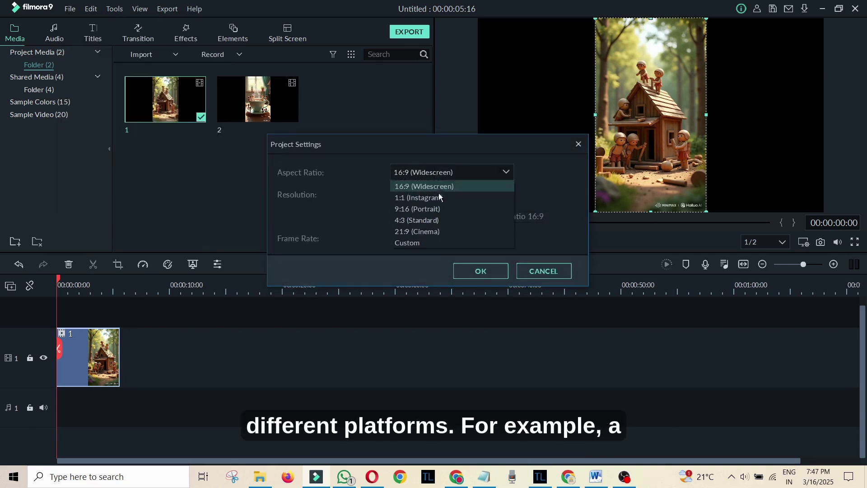
left_click(440, 208)
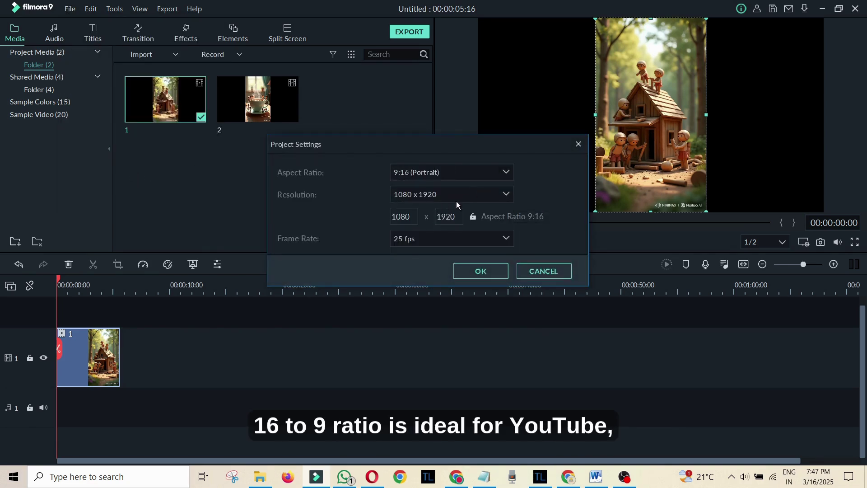
left_click(405, 242)
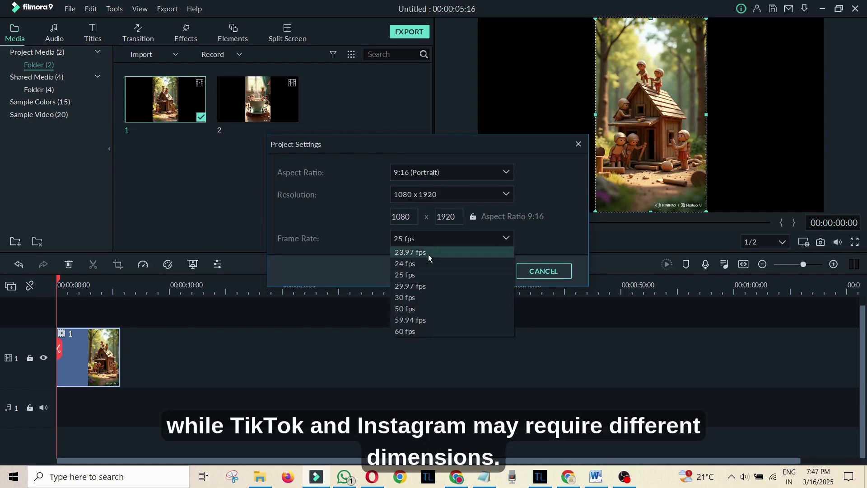
left_click(434, 274)
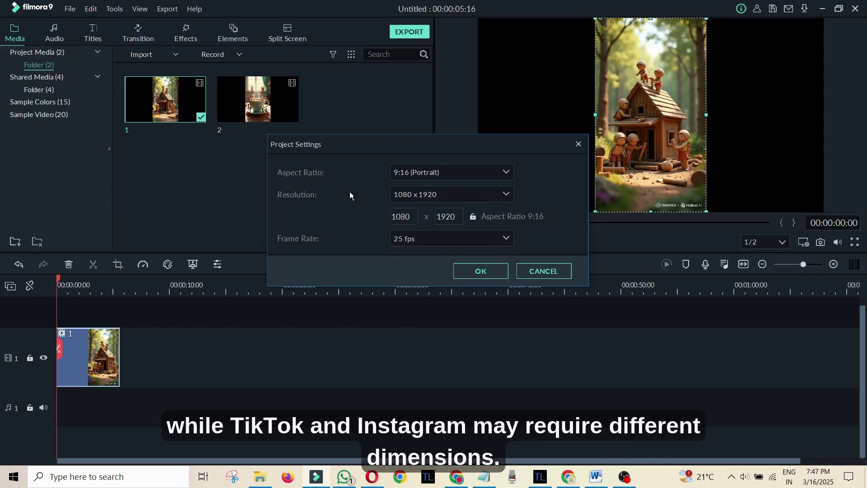
left_click(524, 270)
- Crop clip 1 with a custom ratio to 720 x 1184, cutting the watermark off the lower edge of the frame
double_click(340, 362)
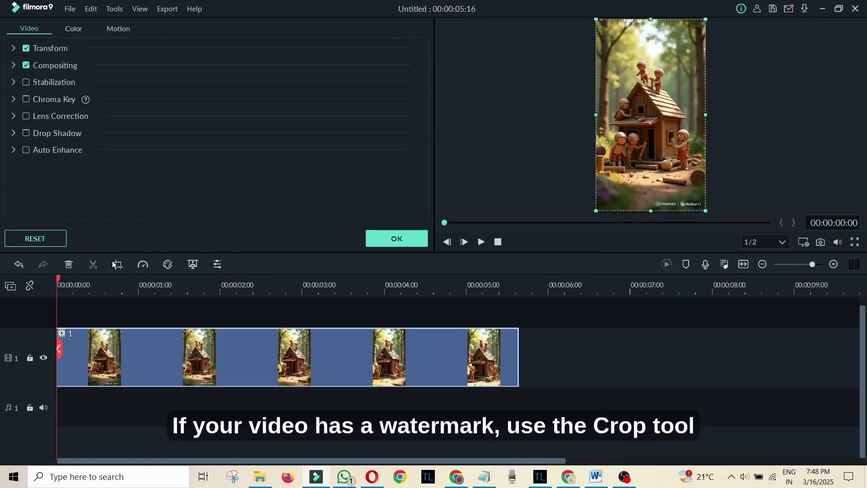
left_click(117, 264)
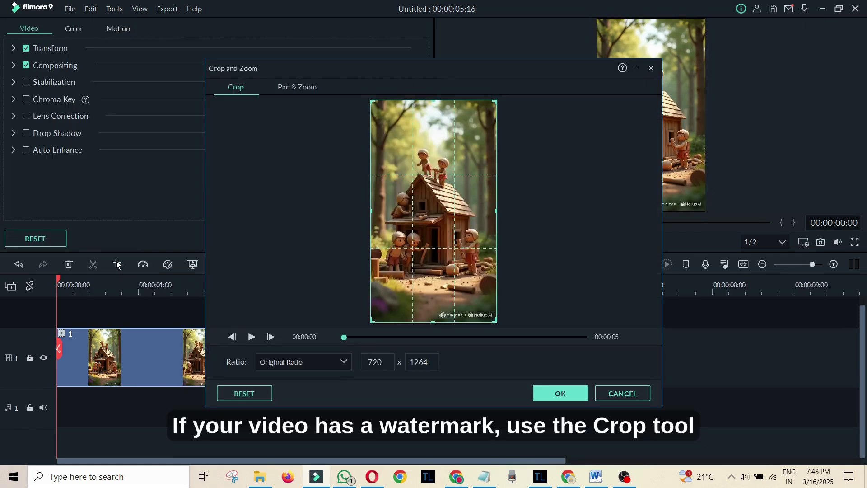
left_click(286, 363)
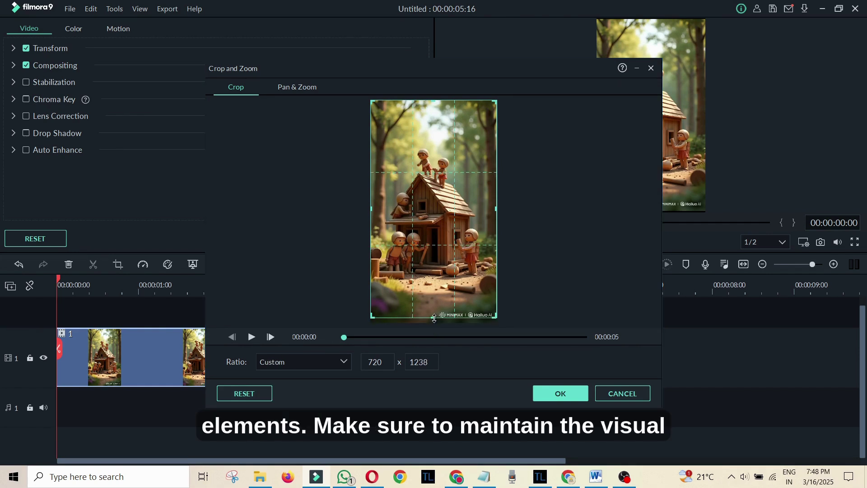
left_click_drag(436, 310, 433, 309)
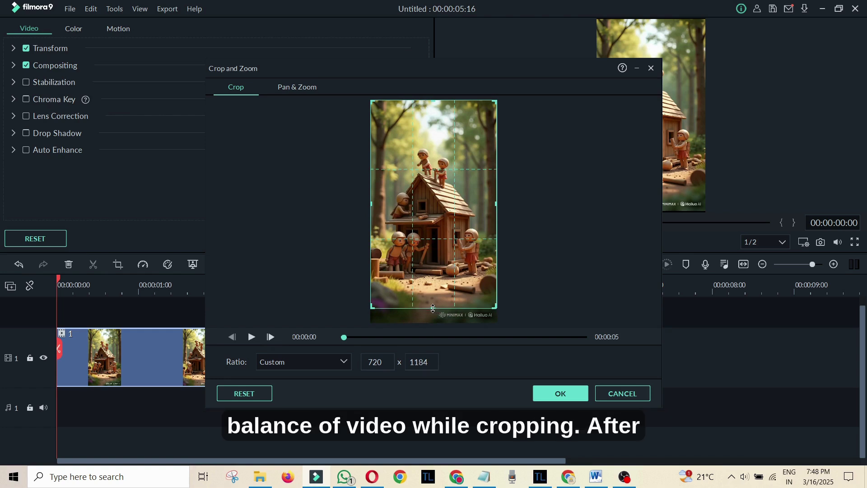
left_click(559, 395)
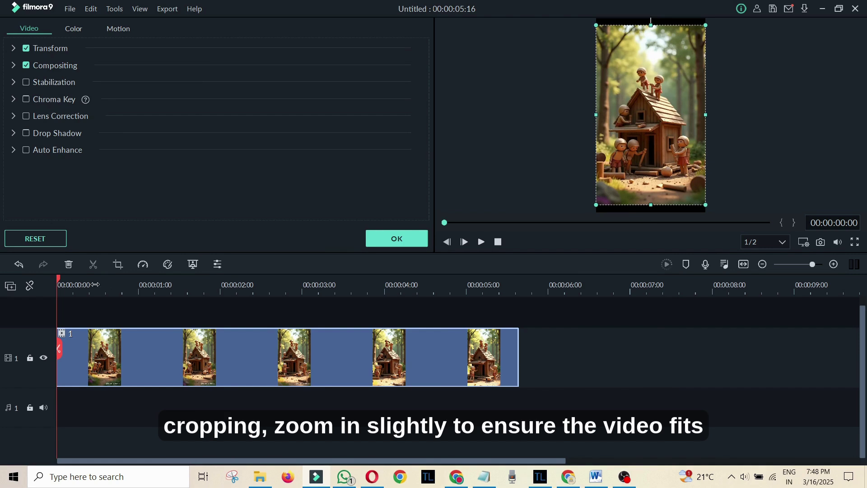
left_click(380, 240)
- Enlarge the cropped clip from its opposite corners in the preview until it covers the black bars of the portrait frame
left_click(106, 292)
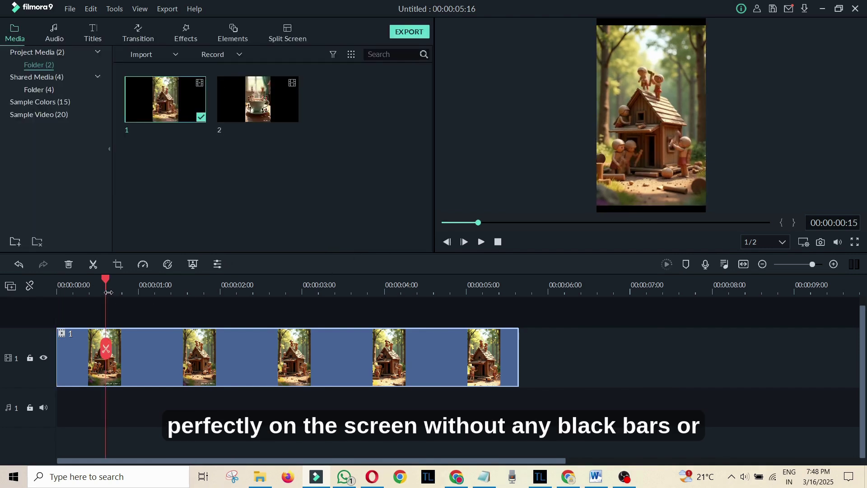
left_click(666, 110)
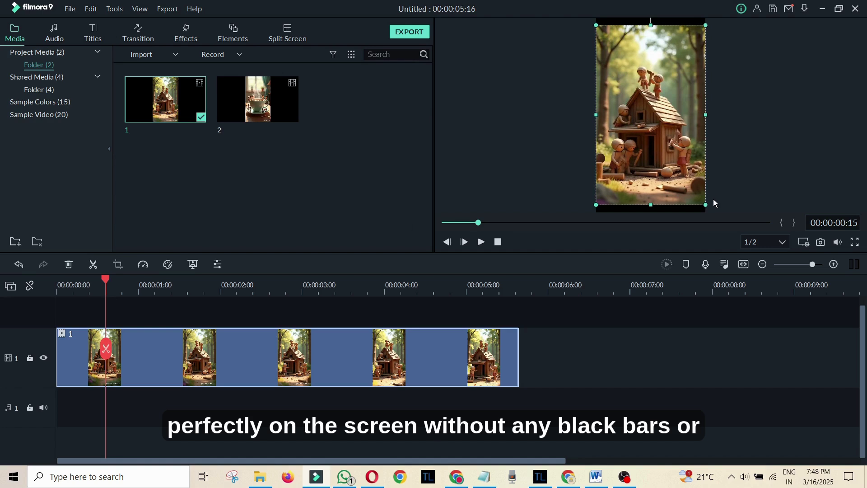
left_click_drag(706, 205, 711, 209)
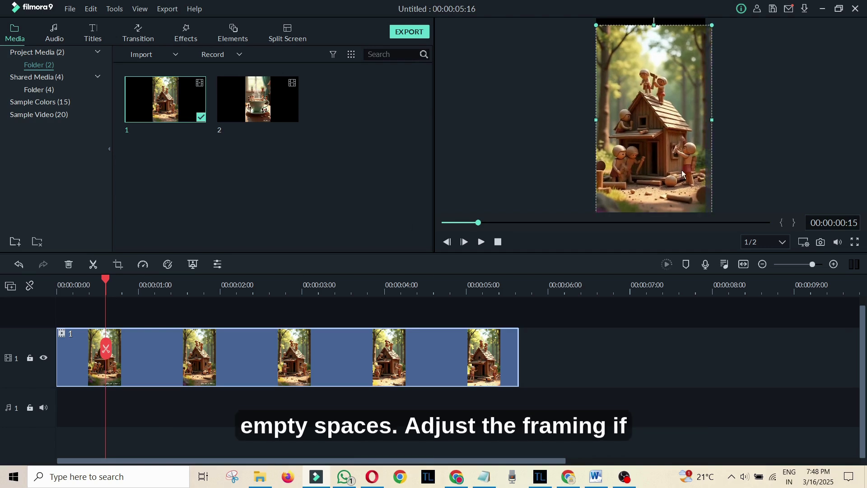
left_click(595, 25)
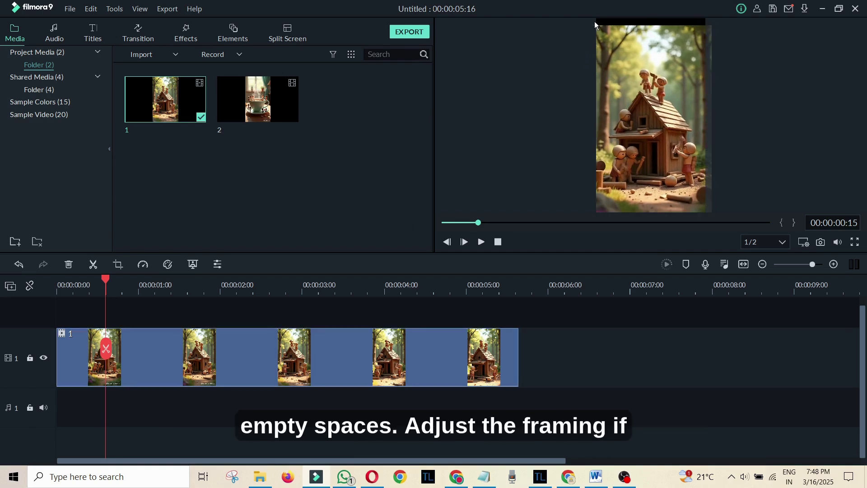
left_click(609, 44)
left_click_drag(594, 25, 587, 25)
left_click(734, 122)
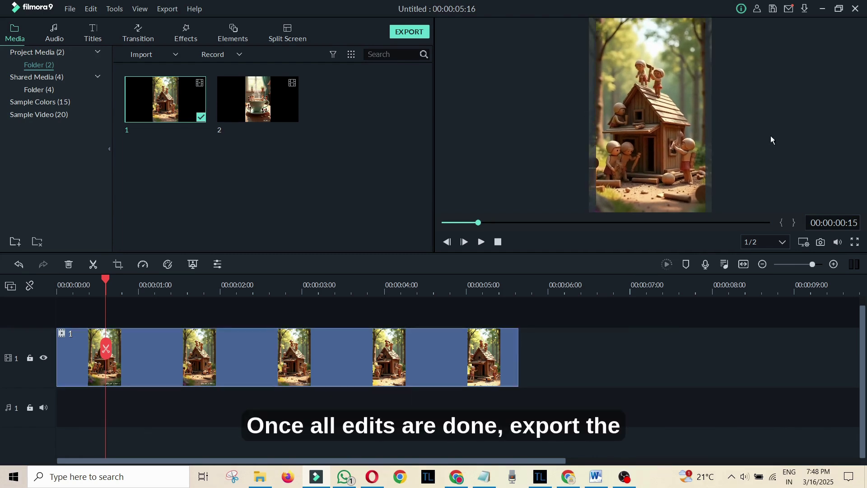
- Export the edited video locally in MP4 format with GPU accelerated video encoding
key("ctrl+e")
left_click(610, 333)
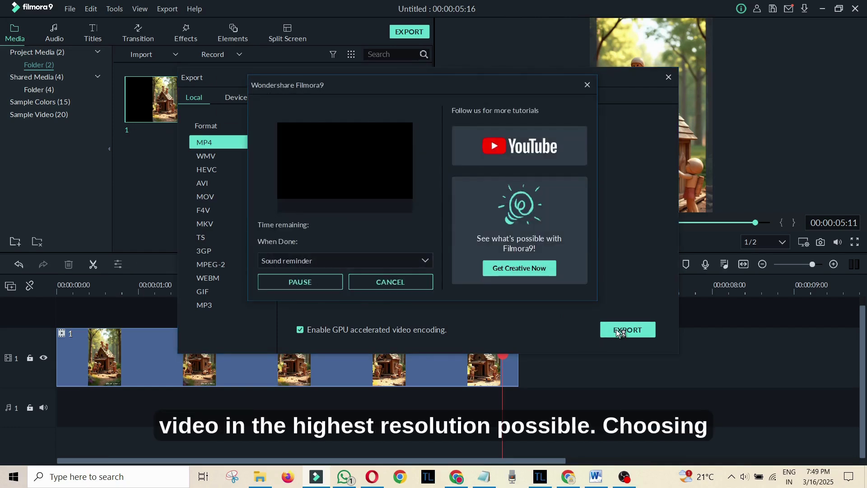